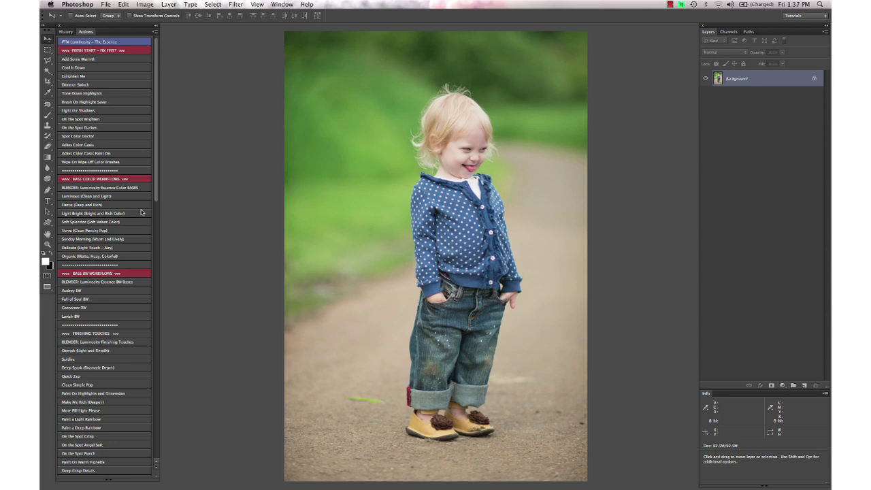
Apply the Delicate (Light Touch – Airy) action to the photo and raise its layer group's opacity to 100%.
click(121, 248)
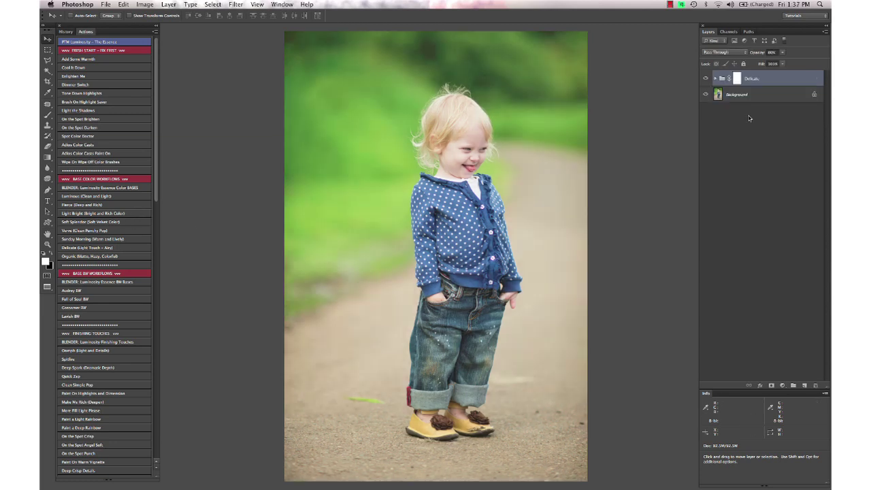
click(705, 79)
click(706, 79)
Reduce and switch off the Brighter layer inside the Delicate group, and compare the photo with and without the group.
click(715, 78)
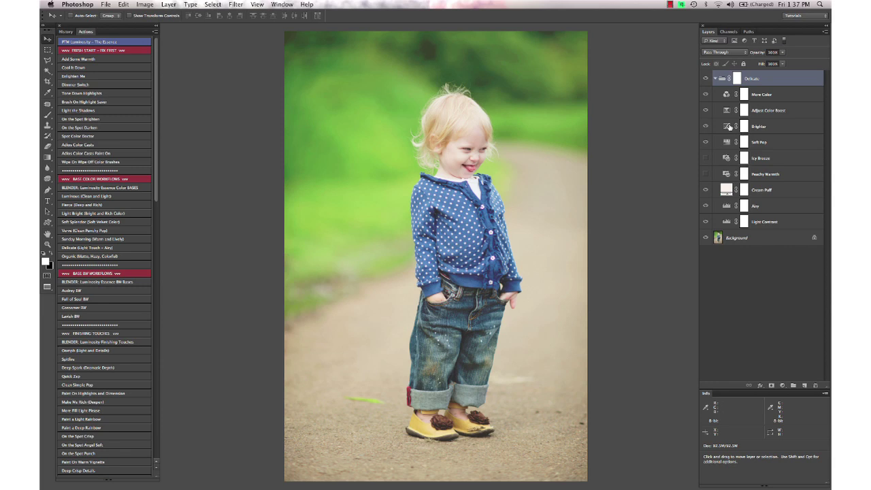
click(770, 126)
click(753, 52)
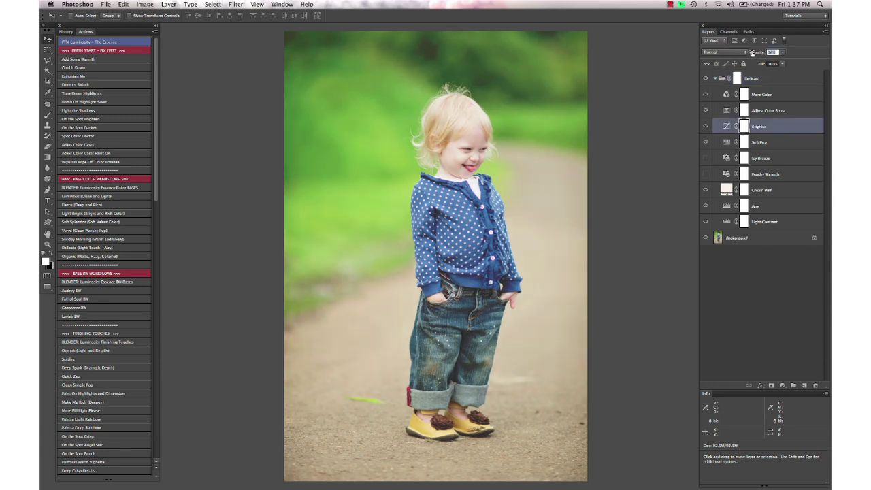
drag(750, 53, 743, 55)
click(705, 127)
click(715, 78)
click(706, 79)
click(706, 78)
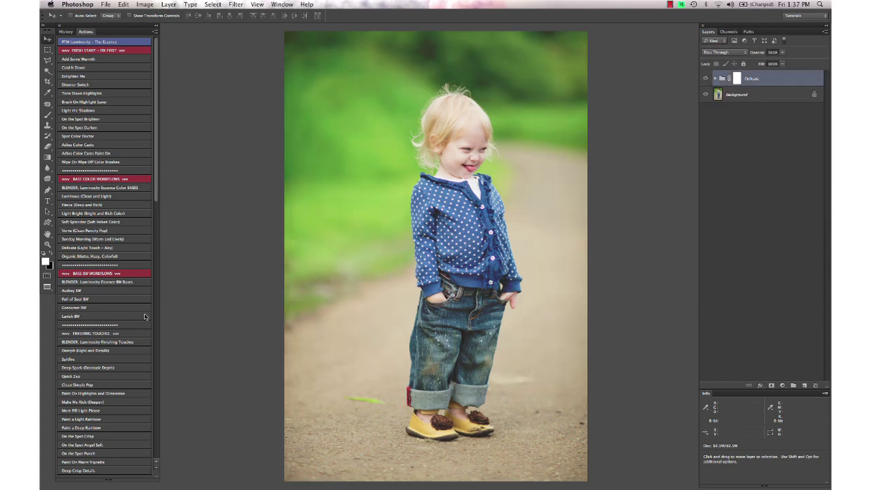
Apply the Matte Portobello action from the Artisan set and turn on the Portobello Matte Rich layer in its group.
scroll(145, 316, down, 15)
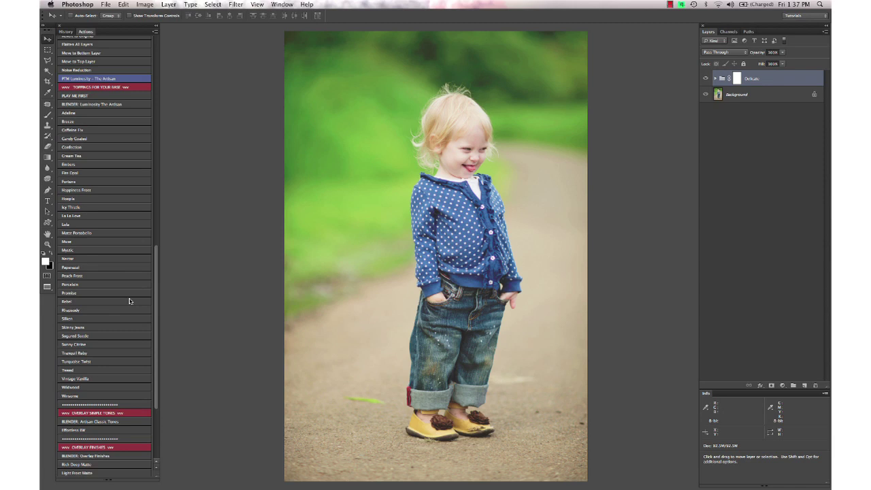
click(90, 234)
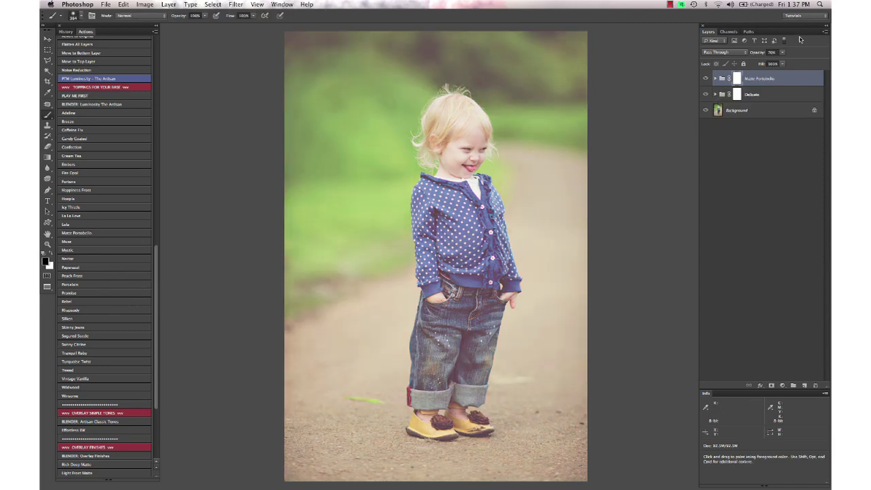
click(715, 78)
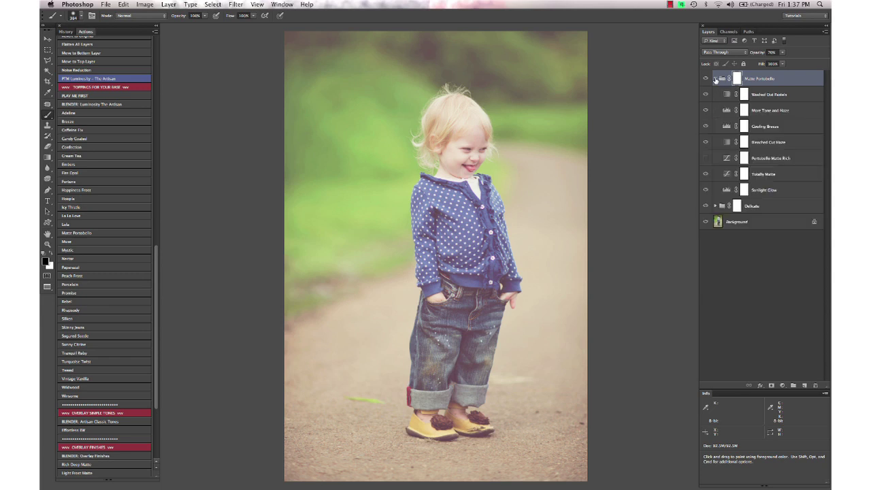
click(705, 159)
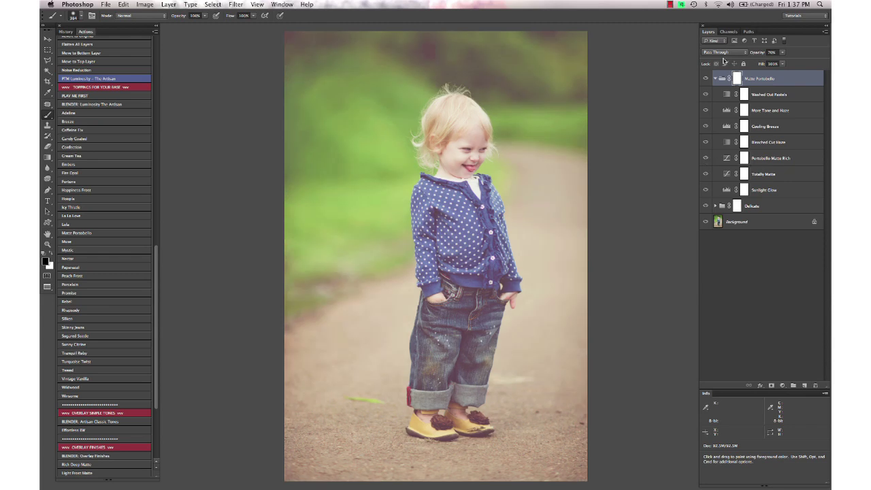
click(717, 79)
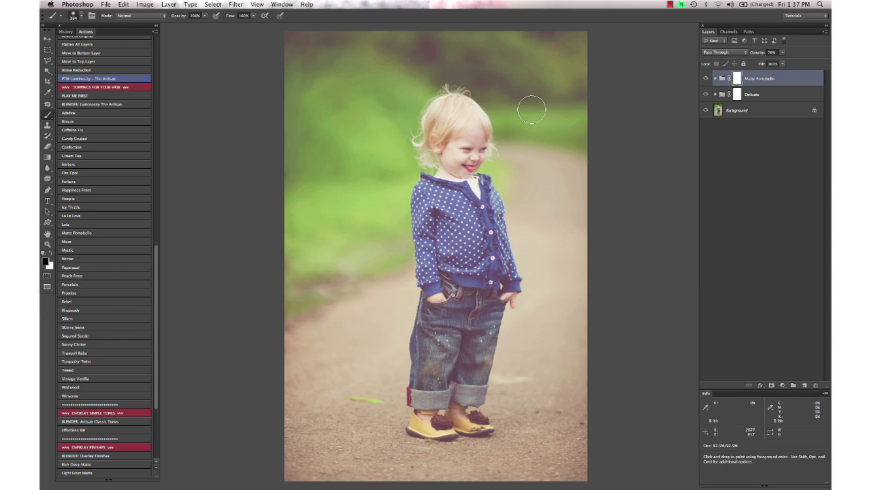
Mask the Matte Portobello effect off the child with a black brush, using 500 px for the jeans, and lower the group's opacity to about 40%.
key(0)
mouse_move(427, 285)
mouse_down()
mouse_move(435, 282)
mouse_move(432, 218)
mouse_move(474, 258)
mouse_move(491, 199)
mouse_move(503, 286)
mouse_move(472, 284)
mouse_up()
right_click(475, 284)
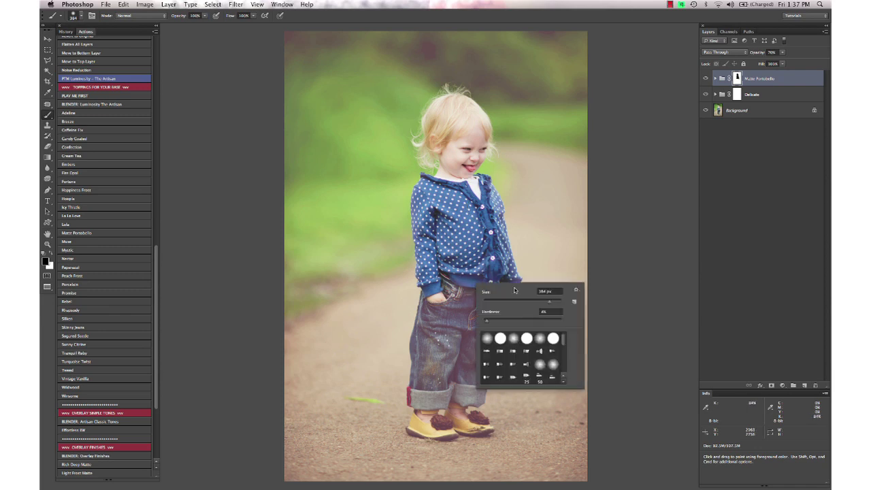
double_click(544, 291)
text(300)
key(Return)
mouse_move(434, 328)
mouse_down()
mouse_move(433, 411)
mouse_move(454, 329)
mouse_move(458, 390)
mouse_up()
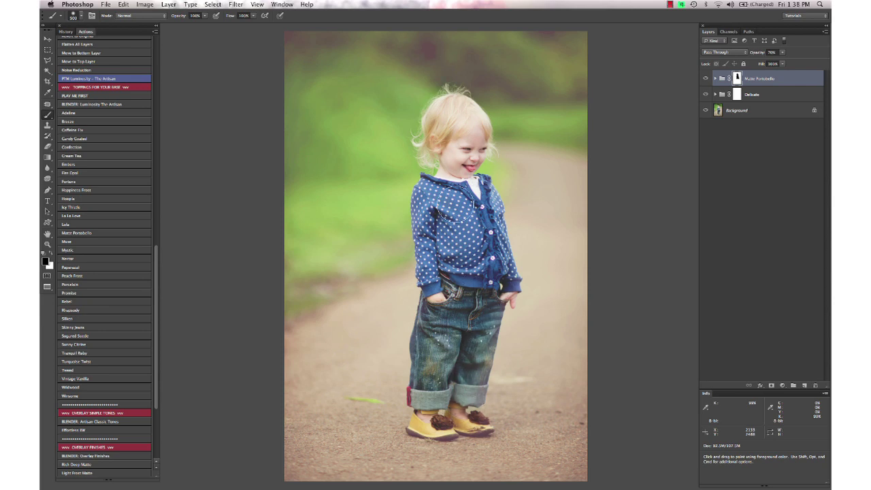
click(753, 54)
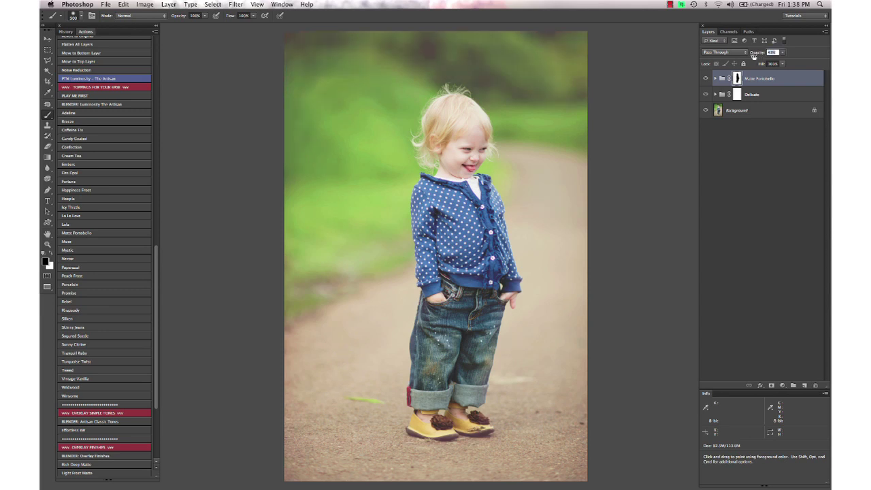
key(Return)
Apply the Lulu action and lower its group's opacity to about 30%.
click(92, 225)
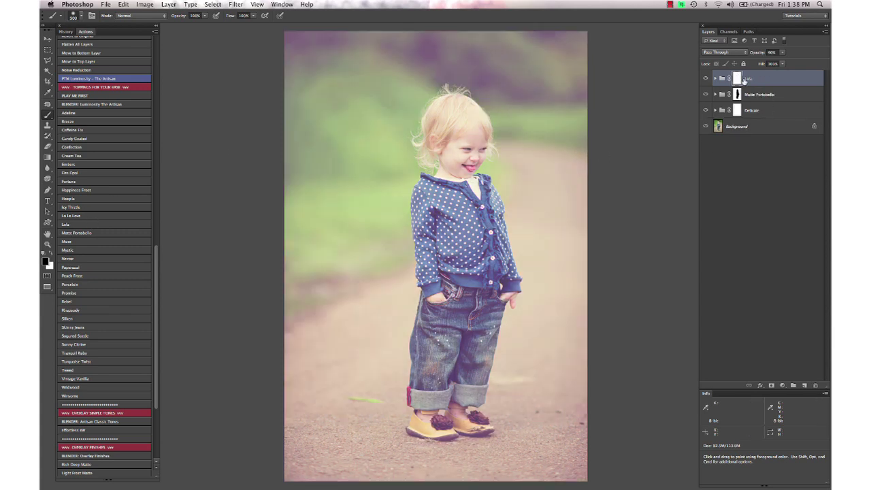
drag(762, 54, 737, 58)
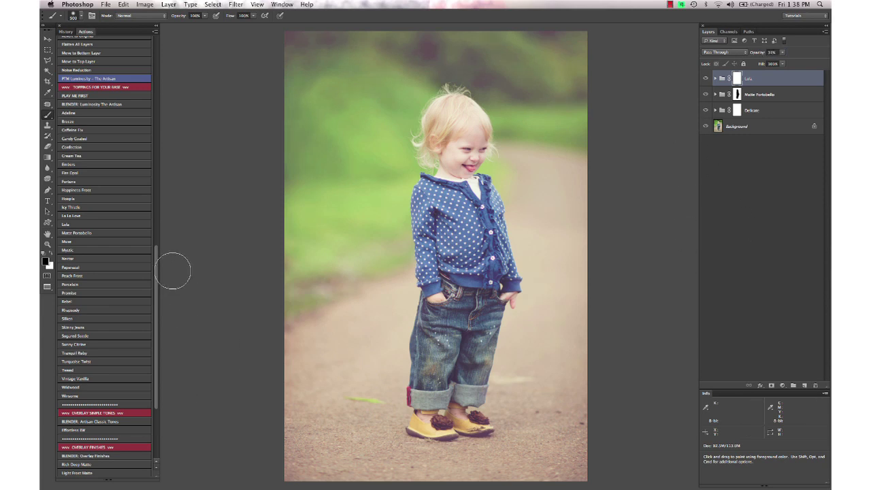
Apply the La La Love action and invert its group mask to black.
click(89, 218)
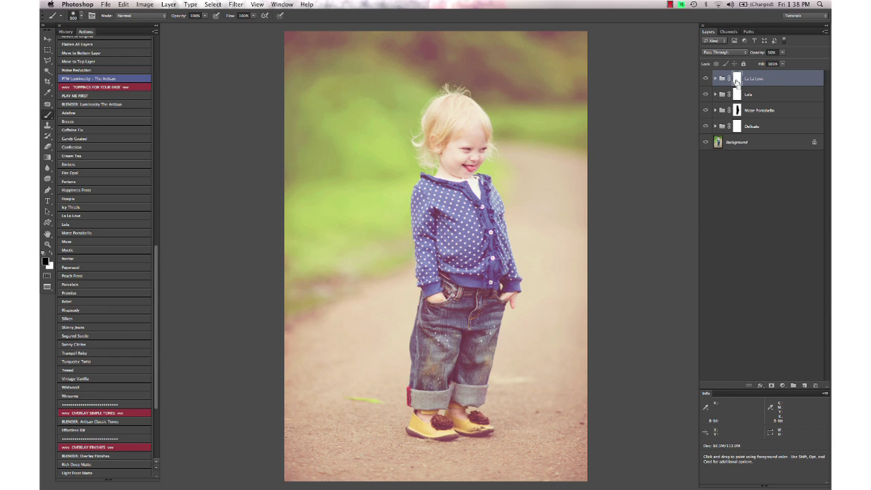
key(super+i)
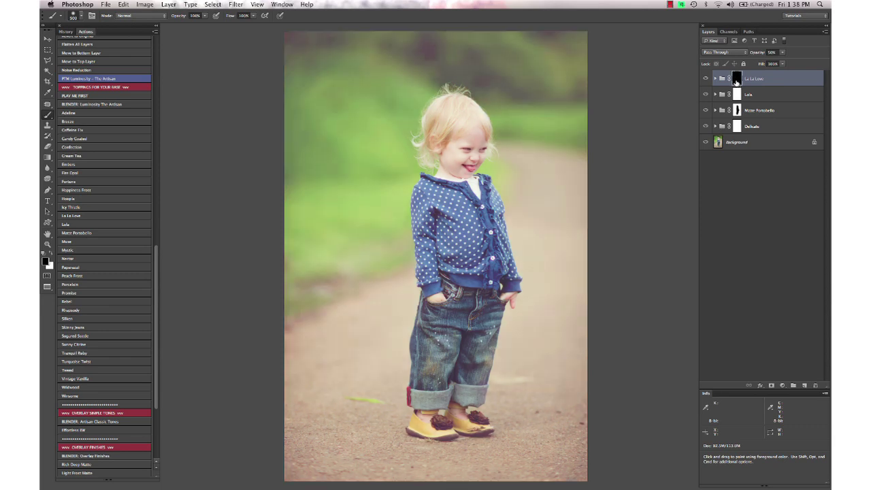
Paint the La La Love effect onto the photo's outer edges and corners with a very large soft white brush.
right_click(559, 207)
drag(642, 228, 645, 229)
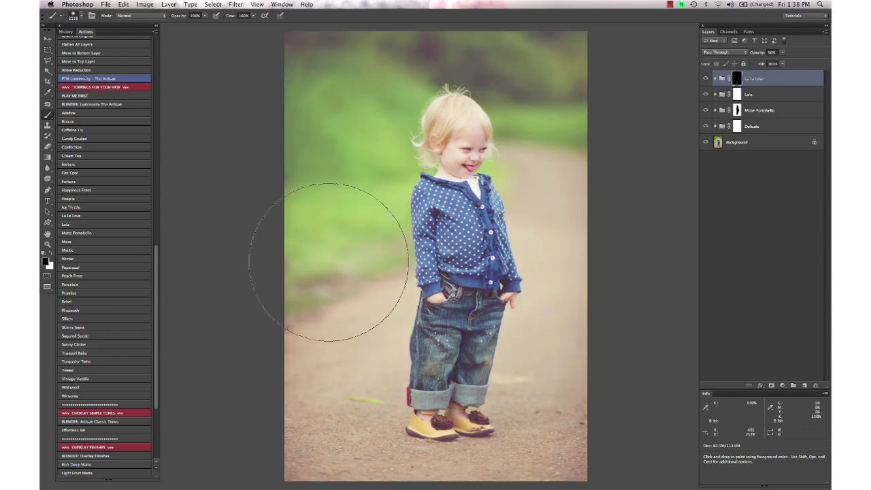
key(x)
click(292, 74)
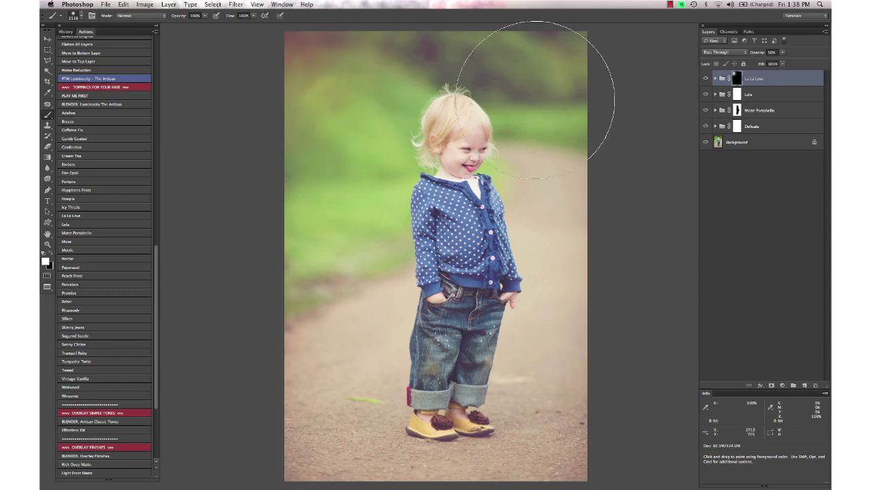
click(567, 85)
click(377, 38)
click(331, 313)
click(578, 384)
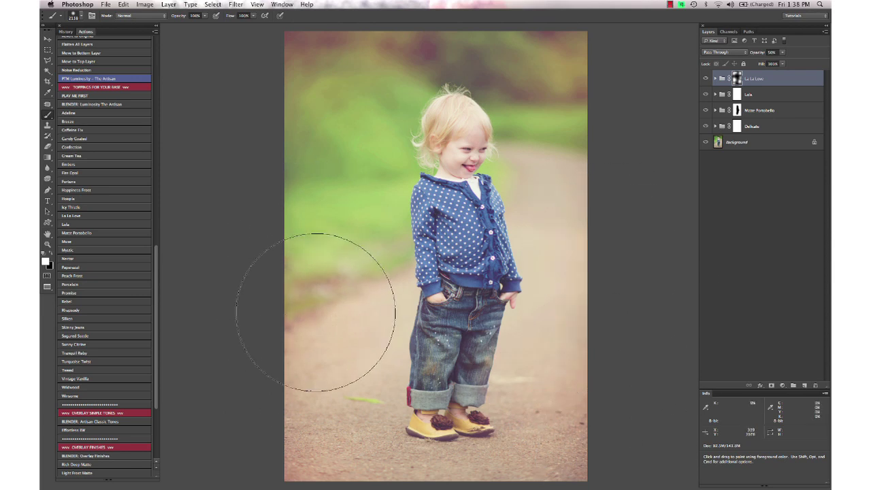
Check the La La Love group's effect by toggling its visibility and lower its opacity to 36%.
click(706, 79)
click(706, 79)
click(760, 54)
key(Return)
key(v)
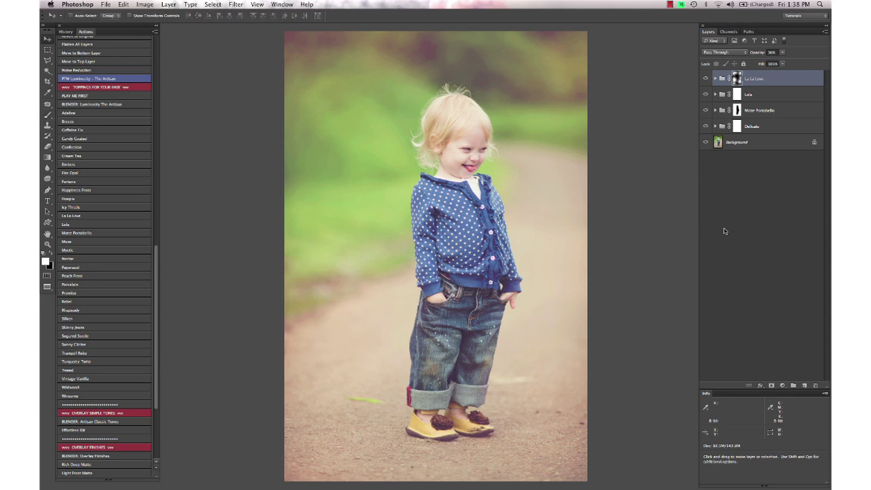
Apply the Rich Deep Matte action and replace its group mask with a copy of the Matte Portobello mask.
scroll(107, 297, down, 5)
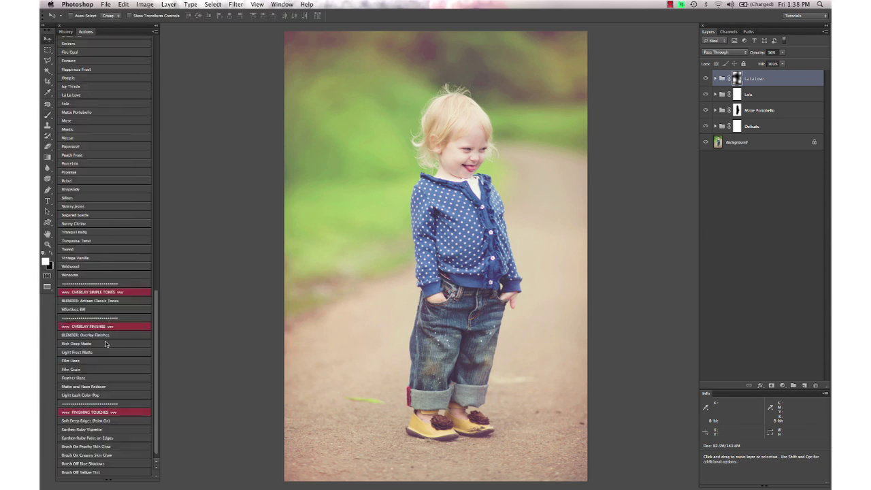
click(105, 343)
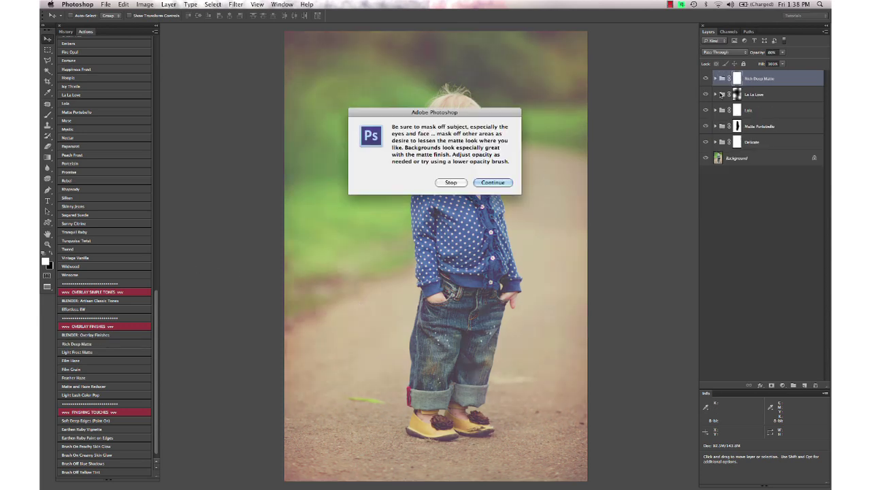
click(492, 182)
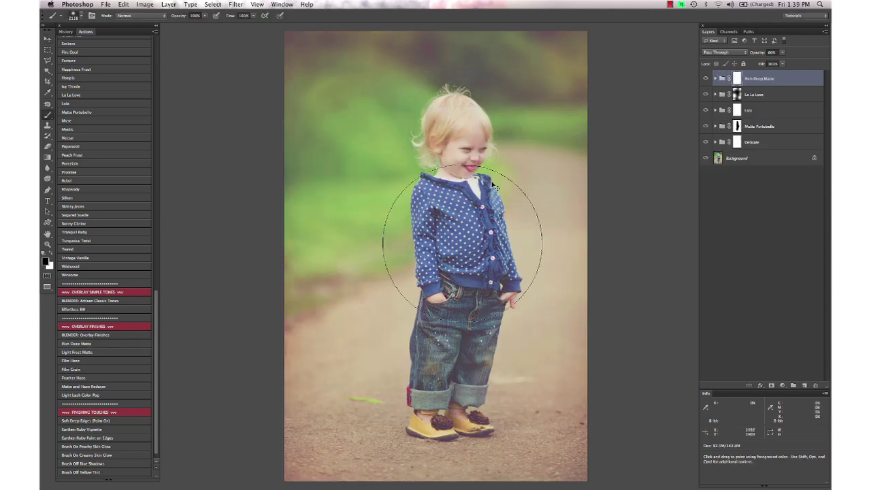
key(v)
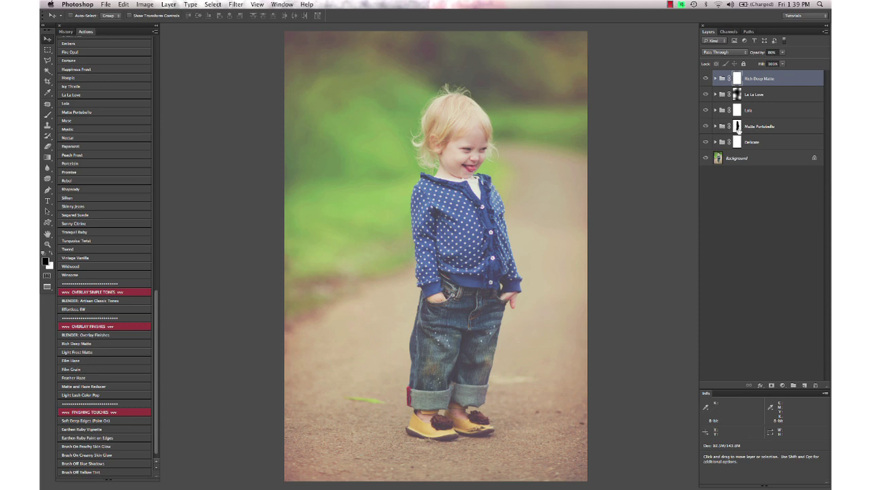
click(738, 129)
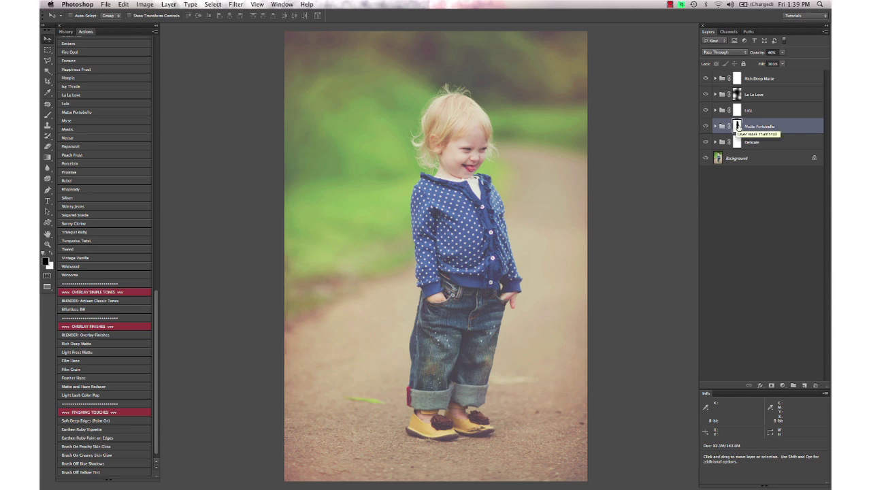
drag(737, 127, 737, 78)
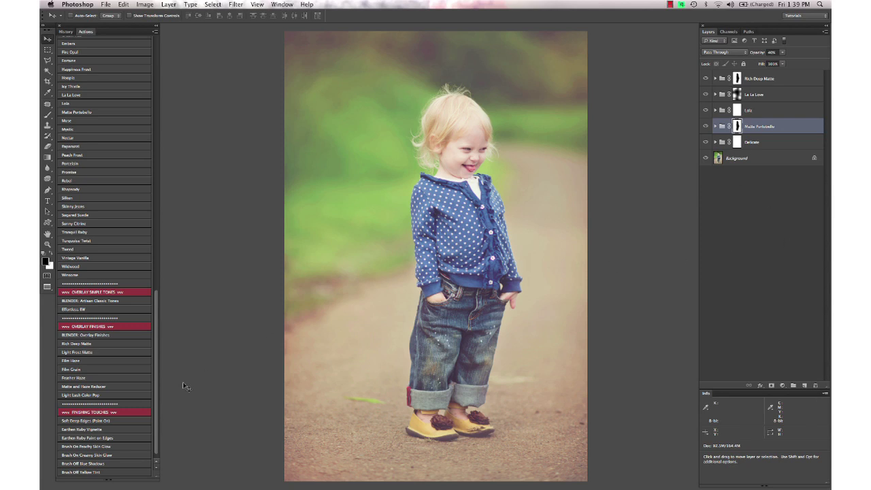
Apply the Earthen Ruby Paint on Edges action, painting it around the photo's edges, and reduce its group's opacity to 26%.
scroll(101, 275, down, 1)
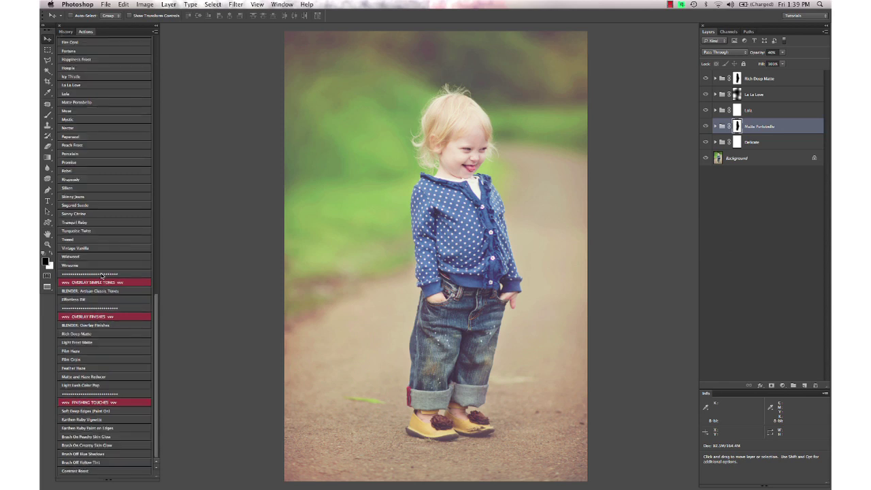
click(115, 428)
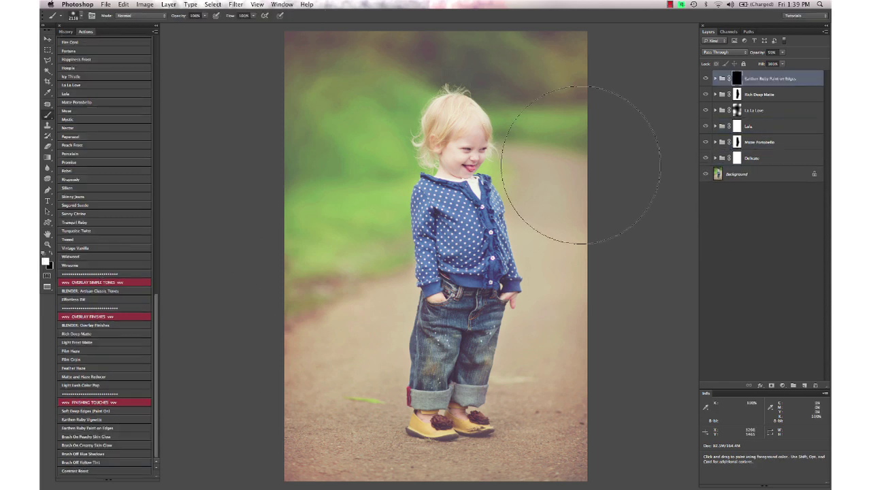
mouse_move(610, 89)
mouse_down()
mouse_move(622, 301)
mouse_move(602, 489)
mouse_move(250, 450)
mouse_move(237, 298)
mouse_move(284, 136)
mouse_move(263, 73)
mouse_up()
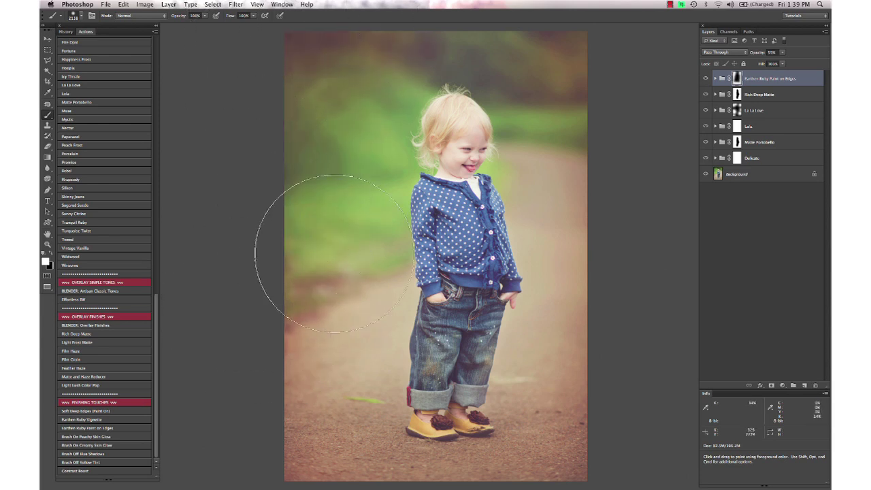
drag(760, 53, 747, 55)
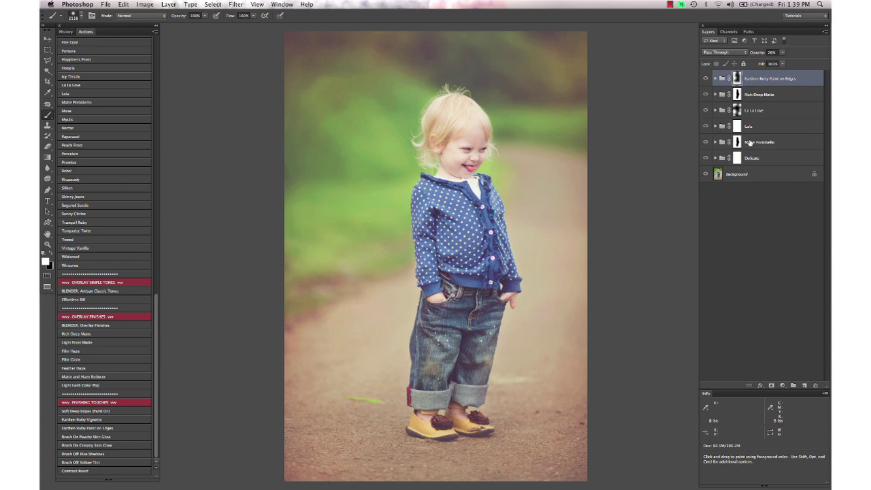
Compare the original photo with the full edit and with a version hiding the Matte Portobello, Lulu and La La Love groups.
alt+click(706, 175)
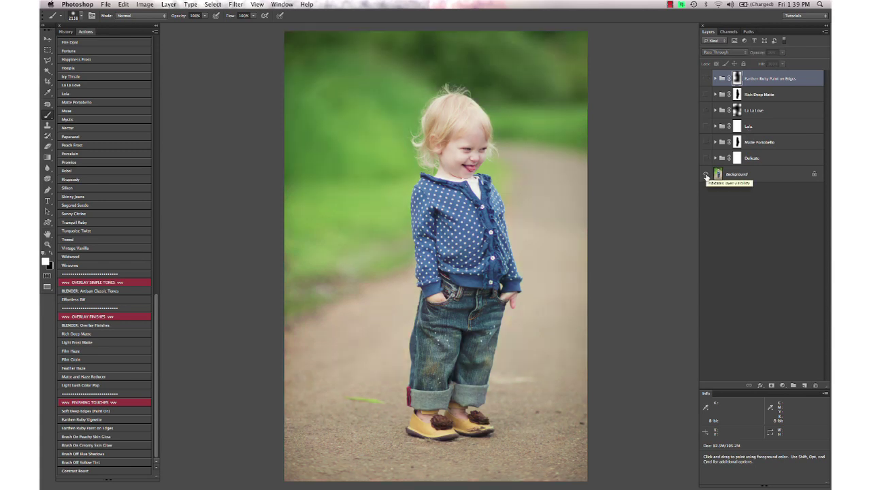
alt+click(706, 176)
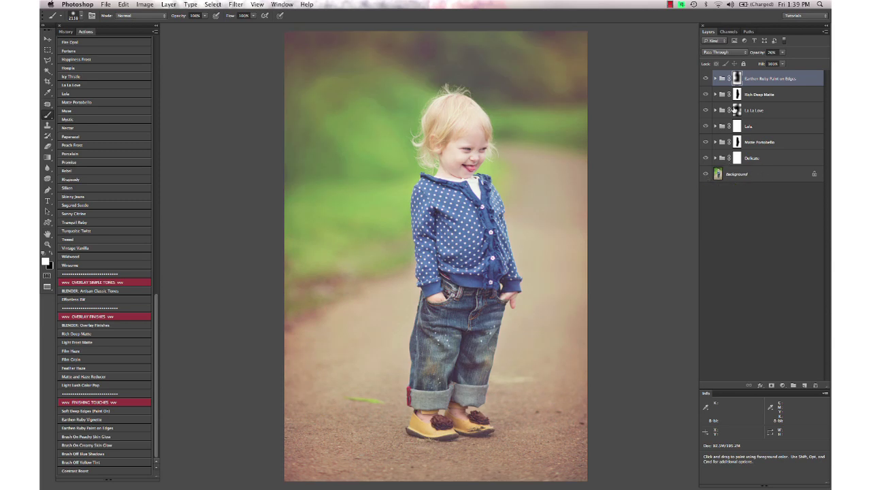
click(705, 143)
click(706, 111)
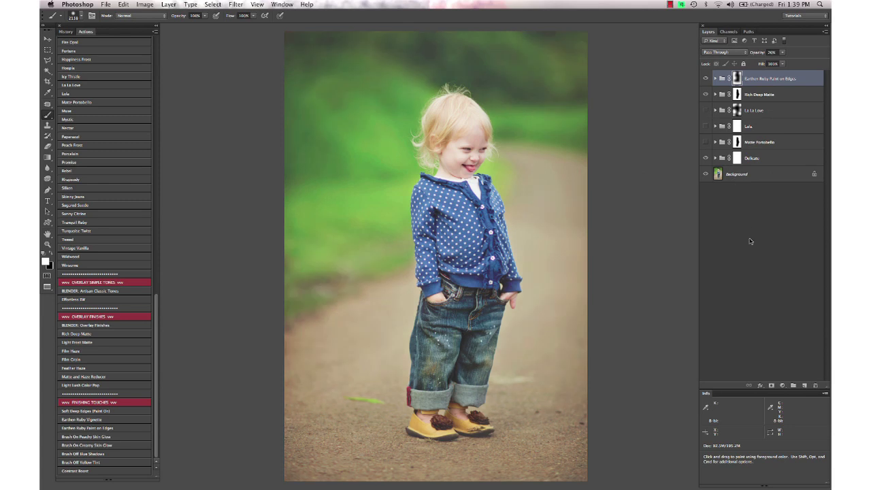
alt+click(706, 175)
alt+click(706, 175)
alt+click(705, 176)
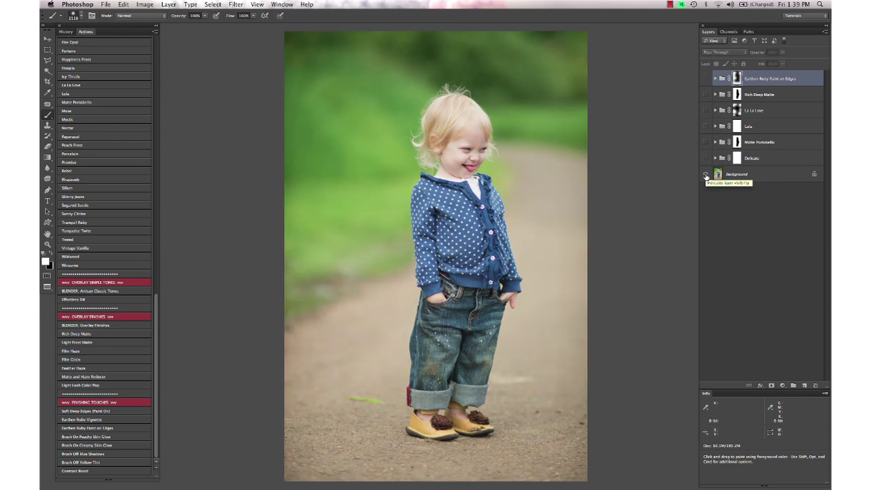
alt+click(705, 175)
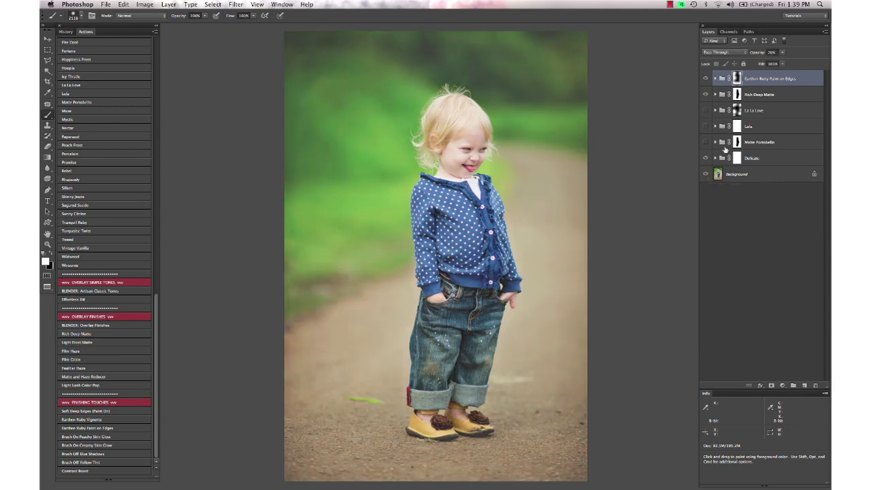
drag(705, 142, 706, 110)
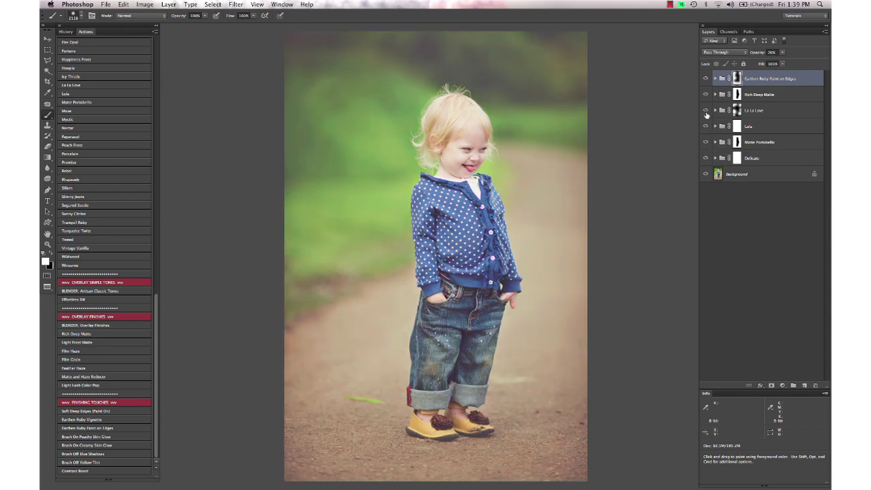
key(super+minus)
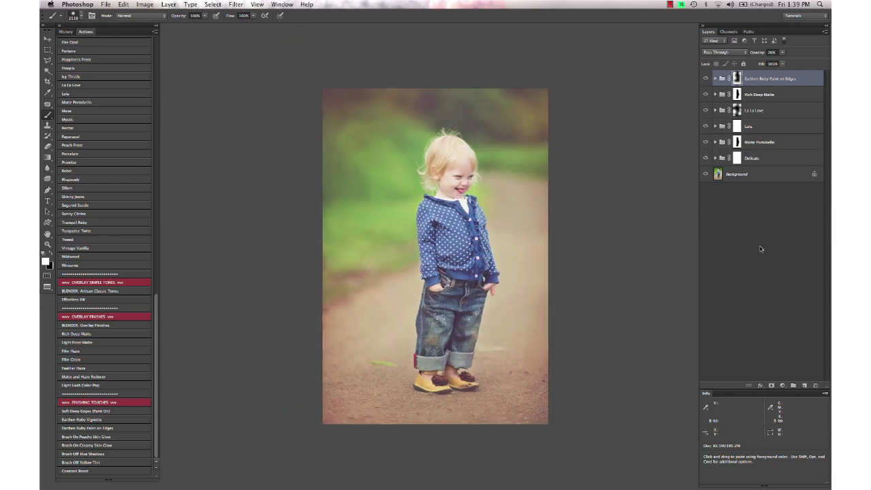